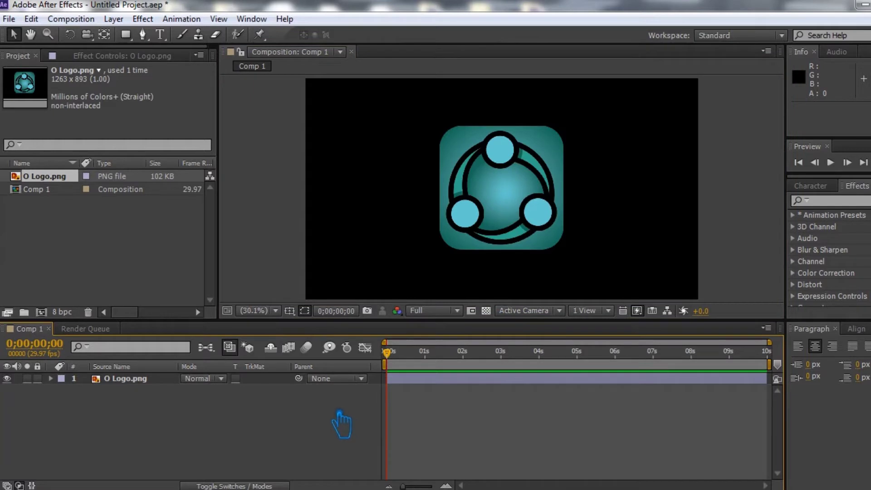
- Save the project and make the O Logo.png layer a 3D layer
key(ctrl+s)
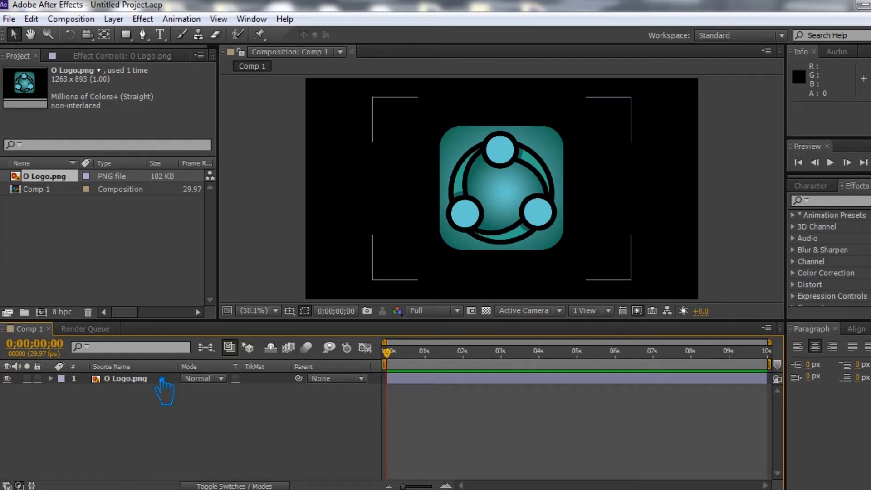
click(165, 379)
key(F4)
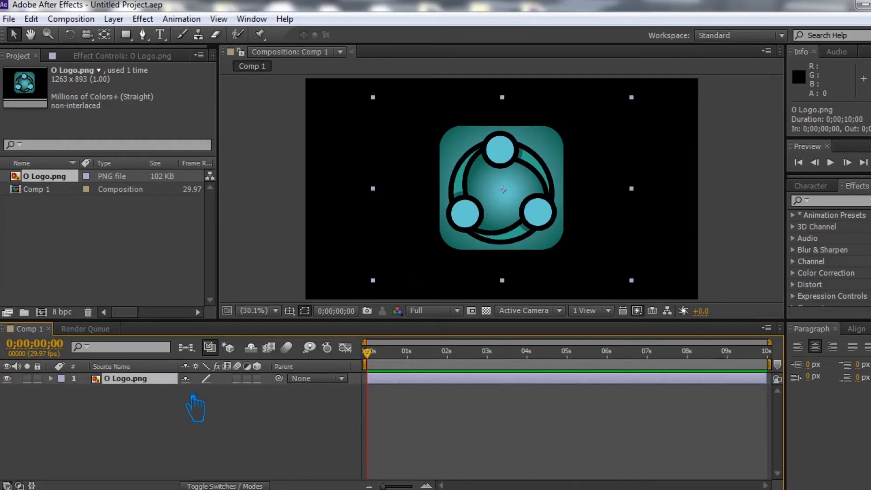
click(257, 378)
- Add a new camera layer to Comp 1 with the default settings
right_click(275, 398)
mouse_move(317, 250)
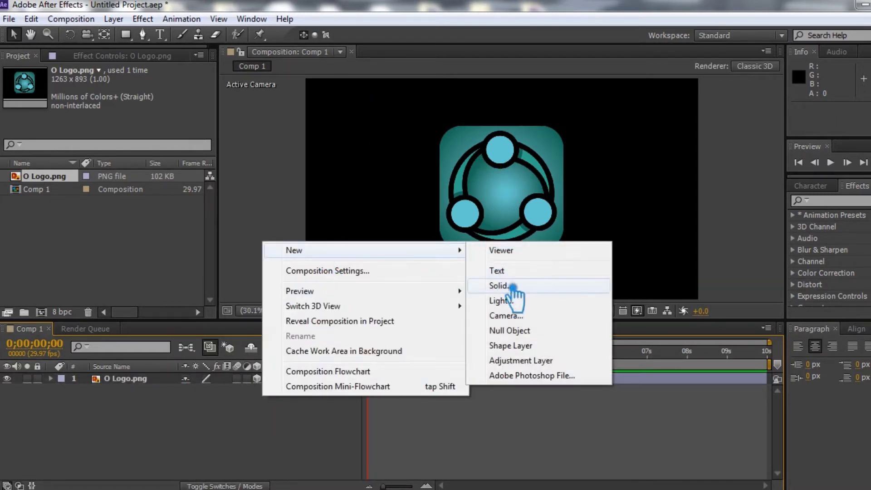
click(506, 315)
click(600, 397)
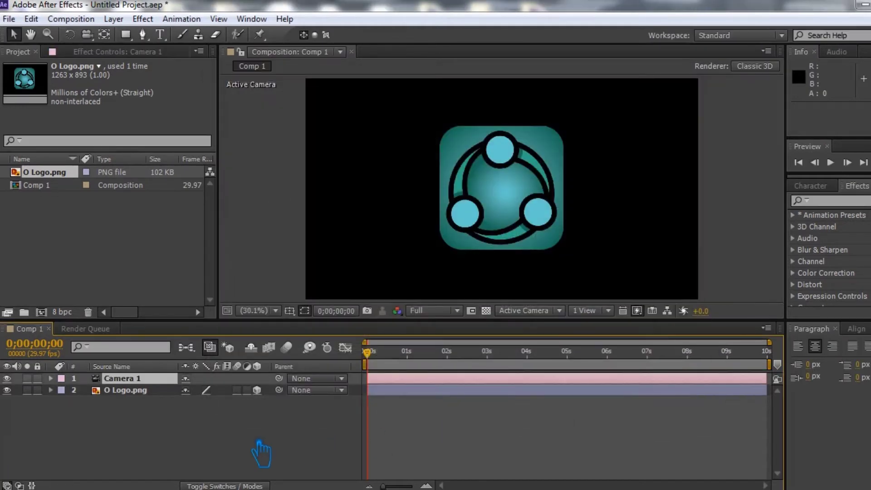
- Add a null object to Comp 1 and parent Camera 1 to it
right_click(260, 436)
mouse_move(323, 275)
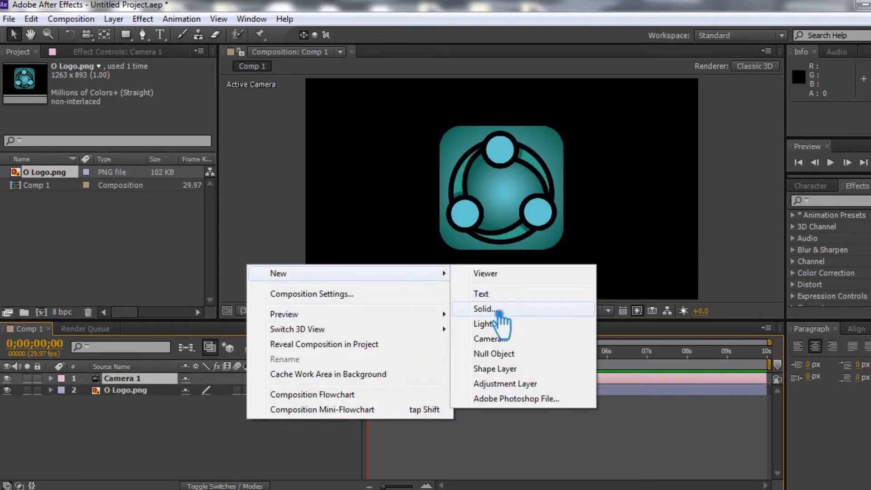
click(529, 355)
drag(279, 389, 153, 385)
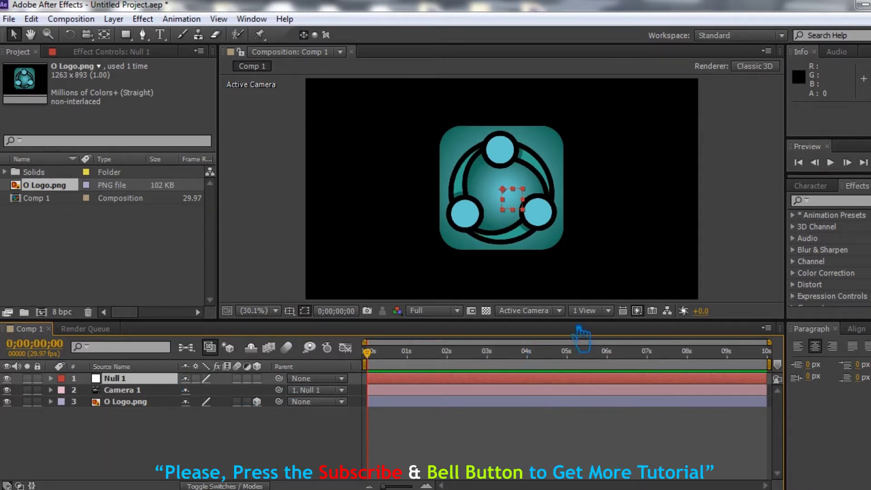
- Split the composition into two horizontal views, with the Top view on the transparency grid at 100%
click(611, 311)
click(618, 341)
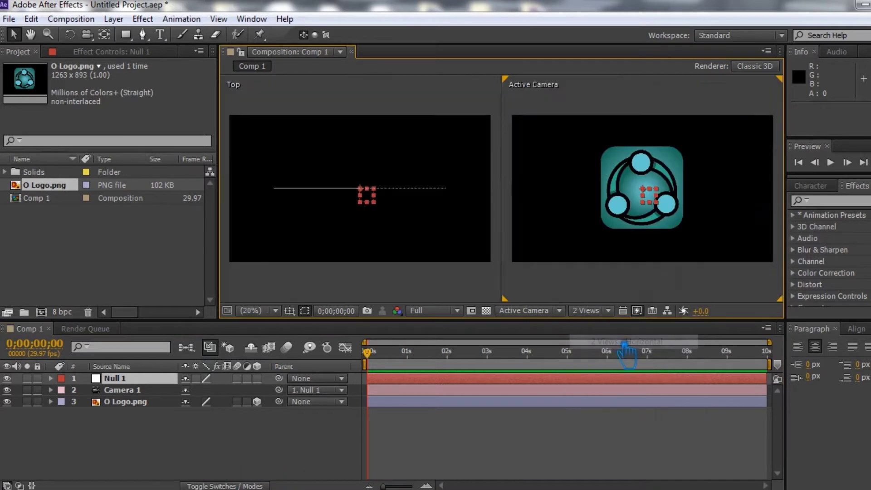
click(427, 254)
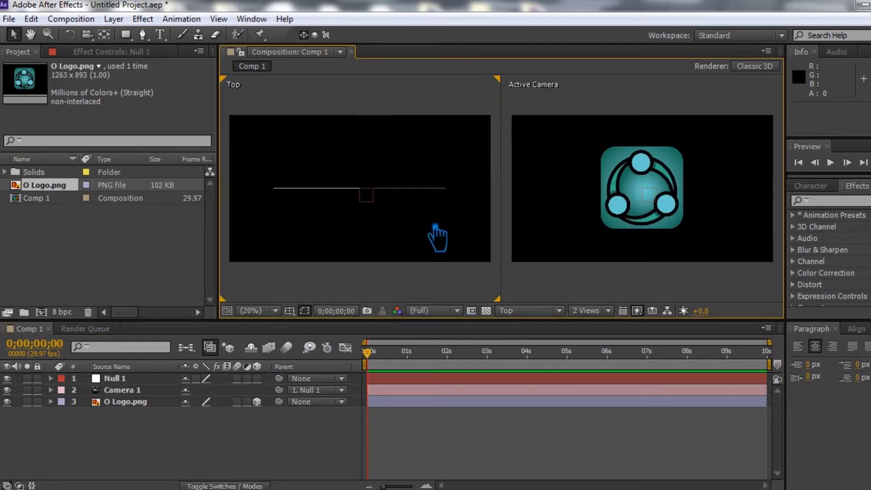
click(486, 310)
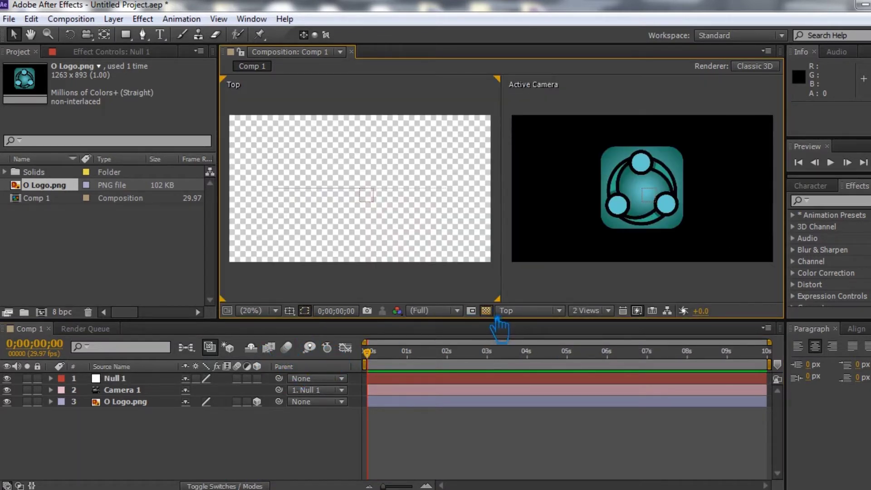
key(slash)
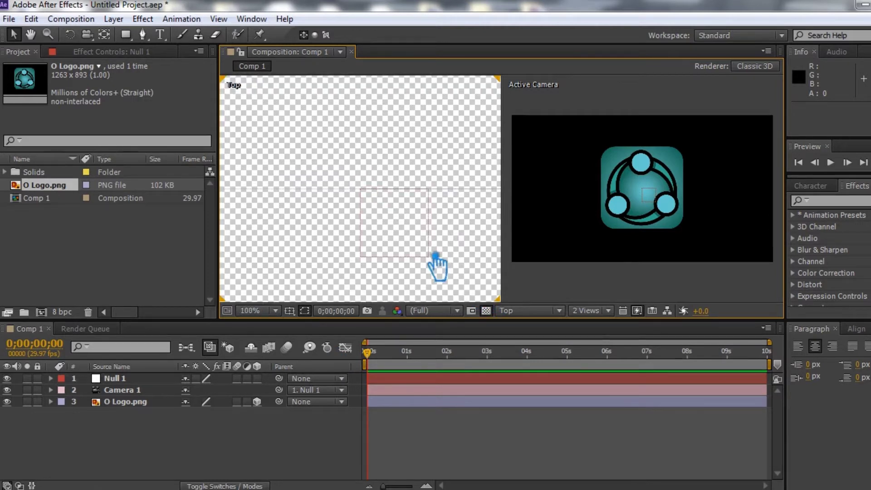
- Duplicate the O Logo.png layer repeatedly, offsetting each copy 1 px deeper in Z, up to 14 logo layers
click(146, 403)
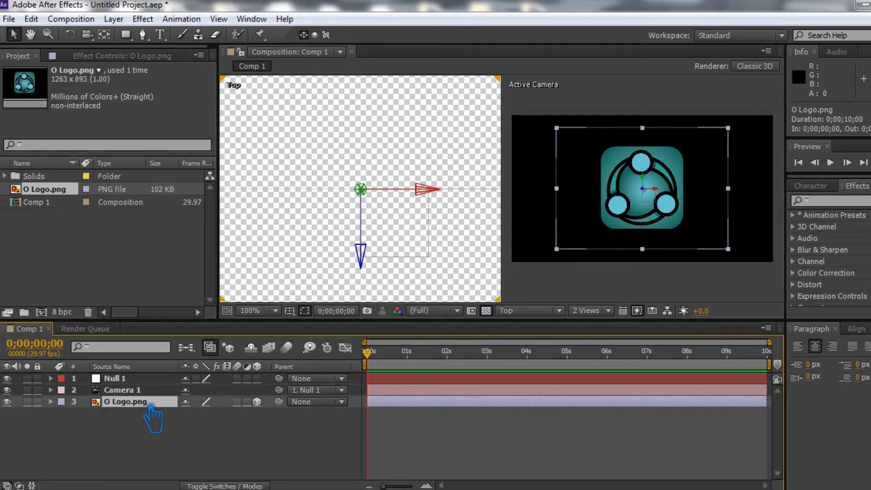
key(ctrl+d)
key(ctrl+d)
key(ctrl+d)
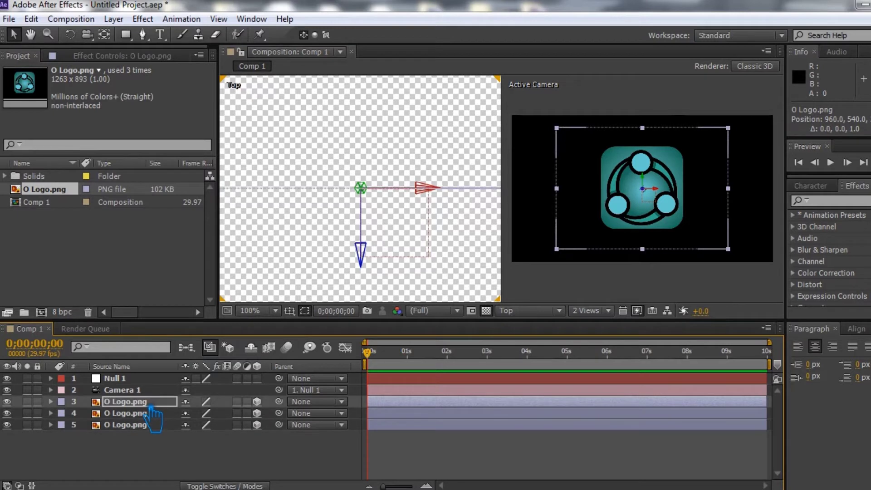
key(ctrl+d)
key(ctrl+d)
key(ctrl+d)
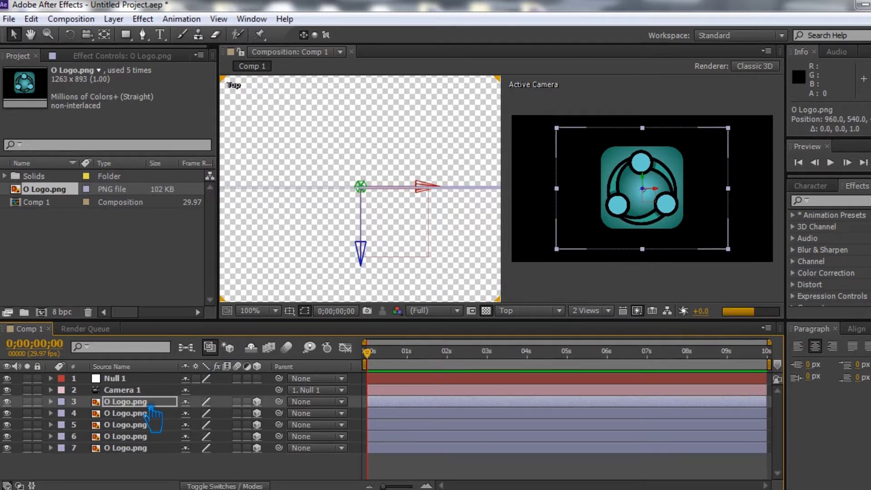
key(ctrl+d)
key(ctrl+d)
key(ctrl+d)
key(ctrl+d)
key(ctrl+d)
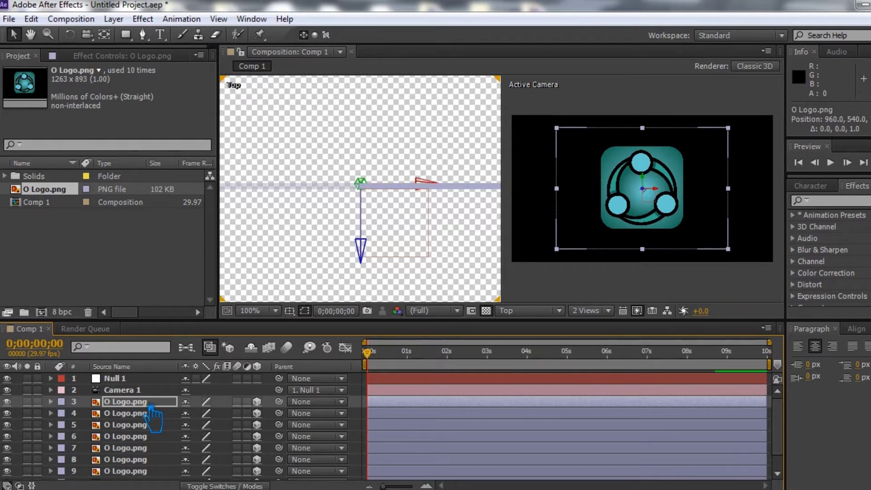
key(ctrl+d)
key(ctrl+d)
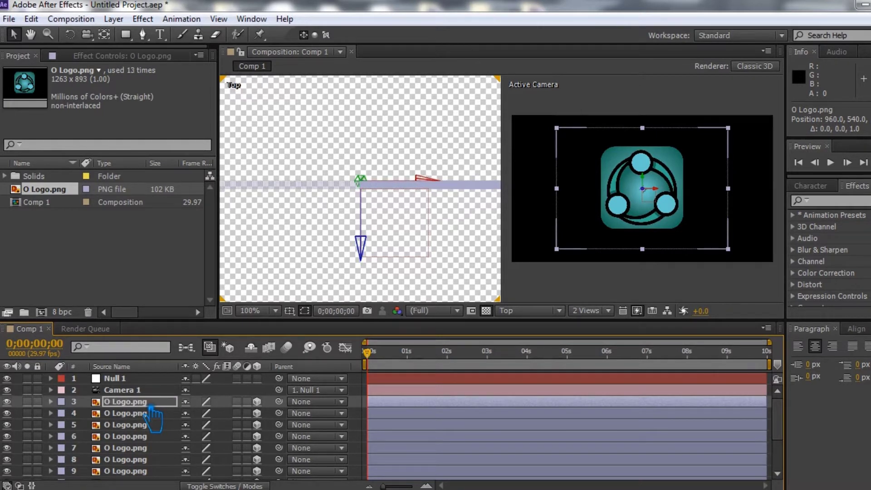
key(ctrl+Up)
key(ctrl+Down)
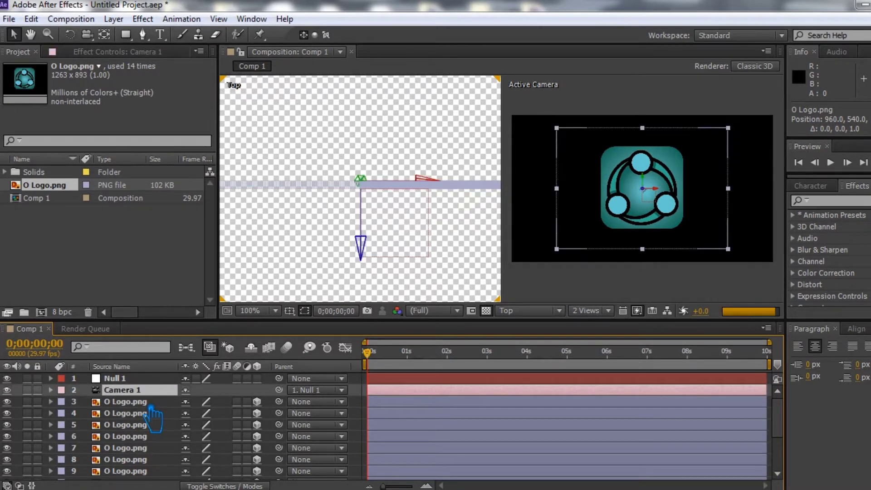
- Keep duplicating the front-listed O Logo.png layer with a 1 px Z offset per copy, up to 143 logo layers
key(ctrl+d)
key(ctrl+d)
key(ctrl+d)
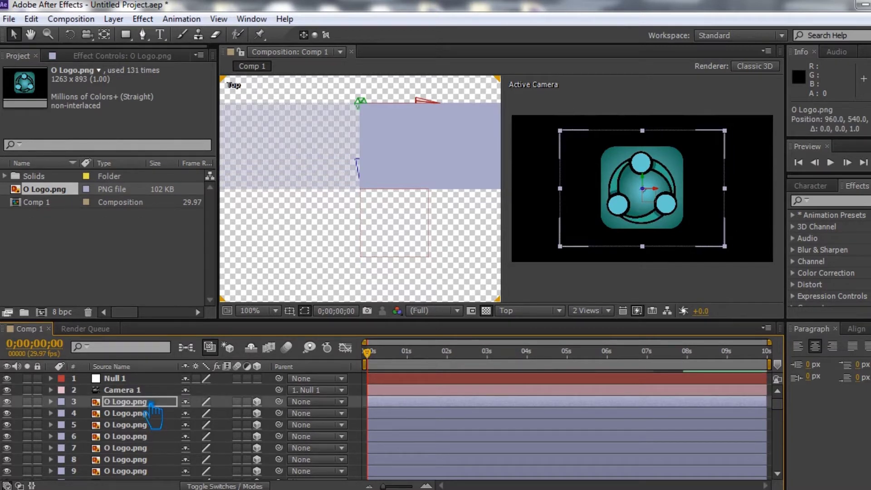
key(ctrl+d)
key(ctrl+d)
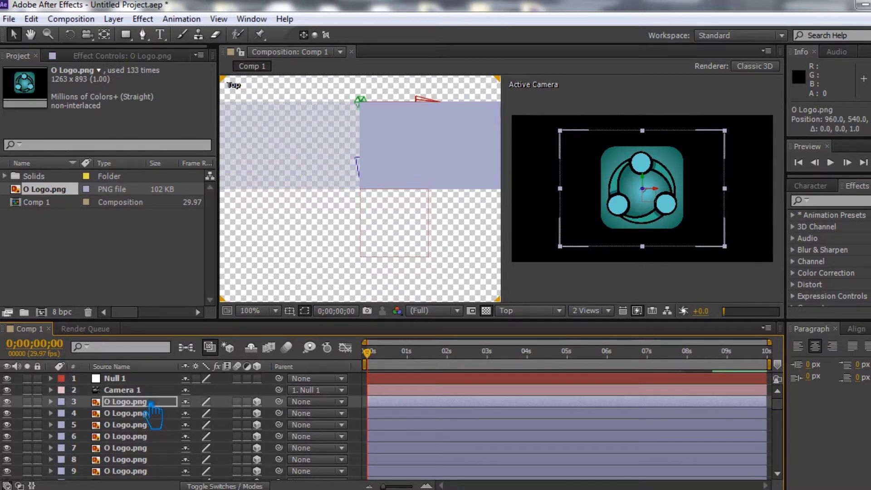
key(ctrl+d)
key(ctrl+d)
key(ctrl+d)
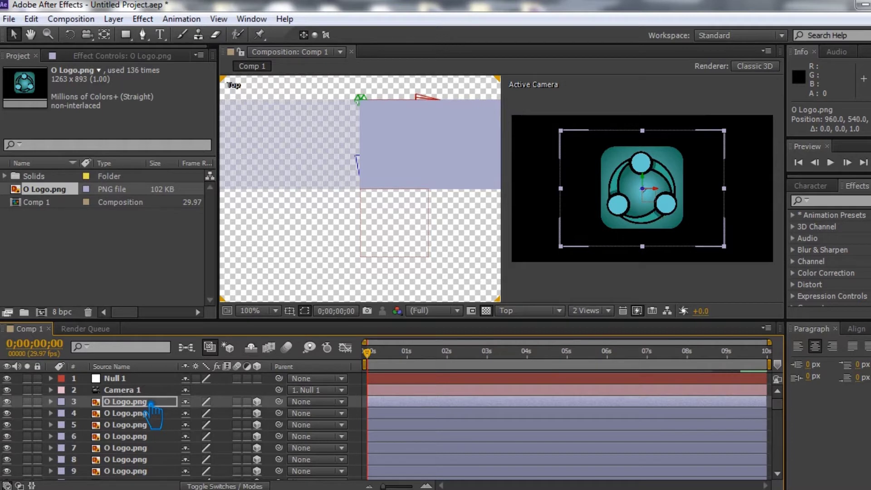
key(ctrl+d)
key(ctrl+d)
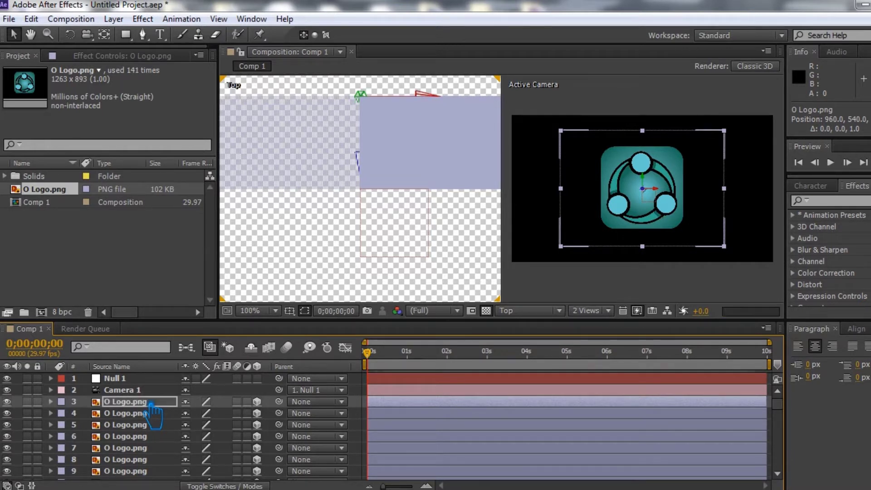
key(ctrl+Up)
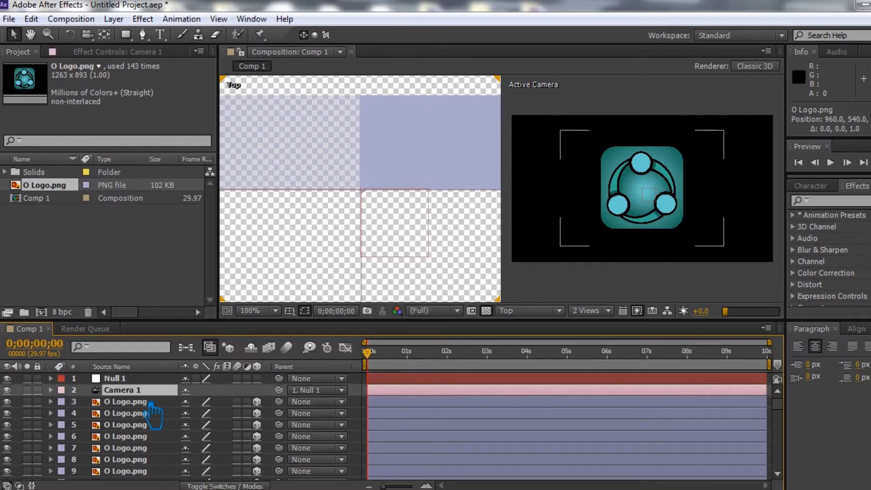
key(ctrl+Down)
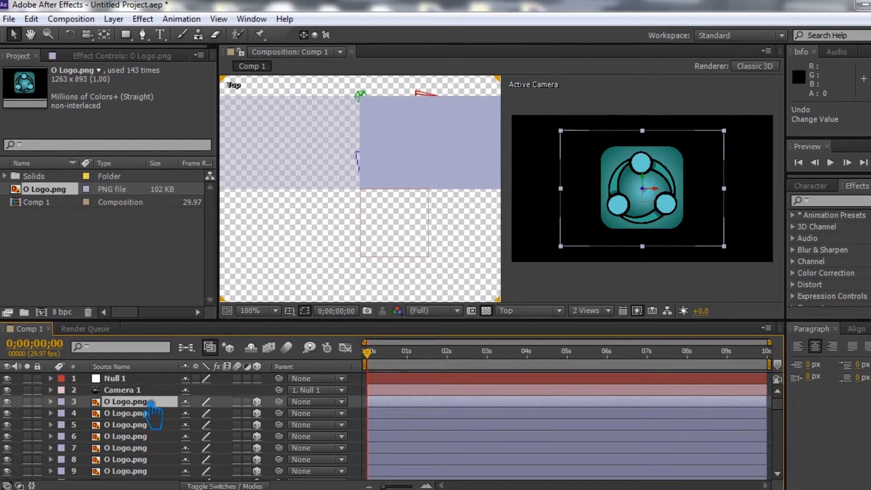
- Extend the Z-offset stack with a few more O Logo.png copies and remove the surplus one, leaving 148 logo layers
key(ctrl+d)
key(ctrl+d)
key(ctrl+d)
key(ctrl+d)
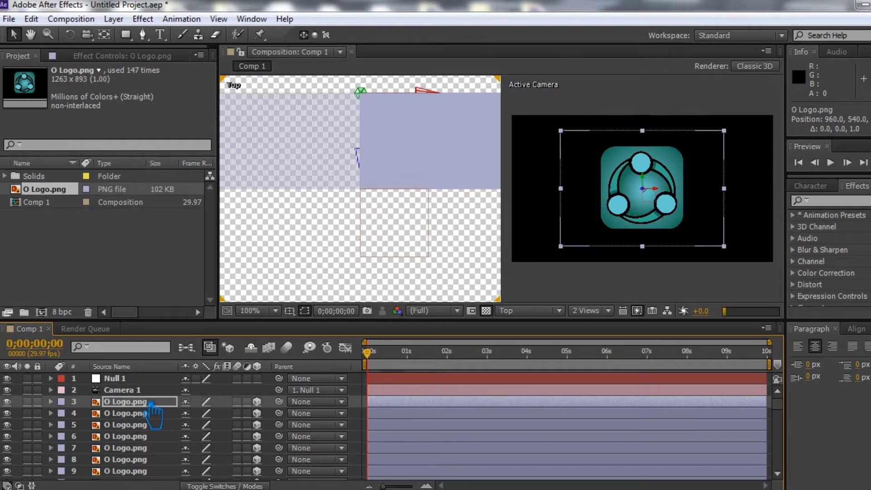
key(ctrl+d)
key(ctrl+d)
key(ctrl+Up)
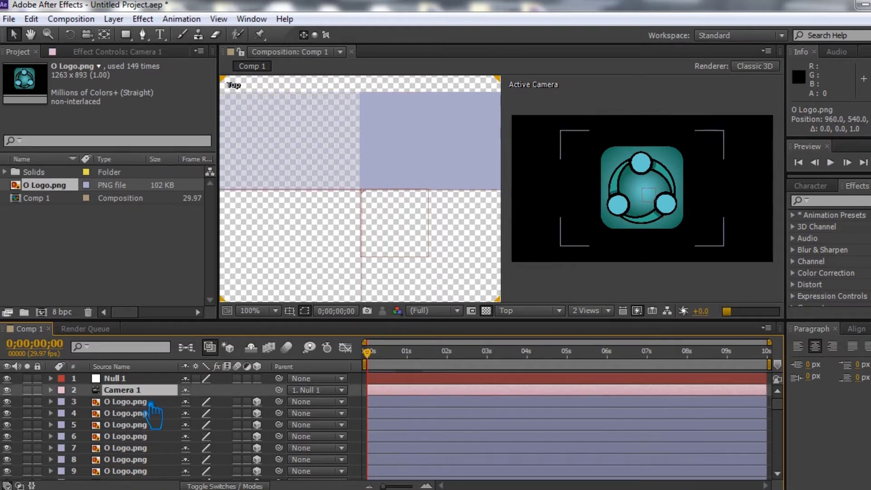
click(151, 403)
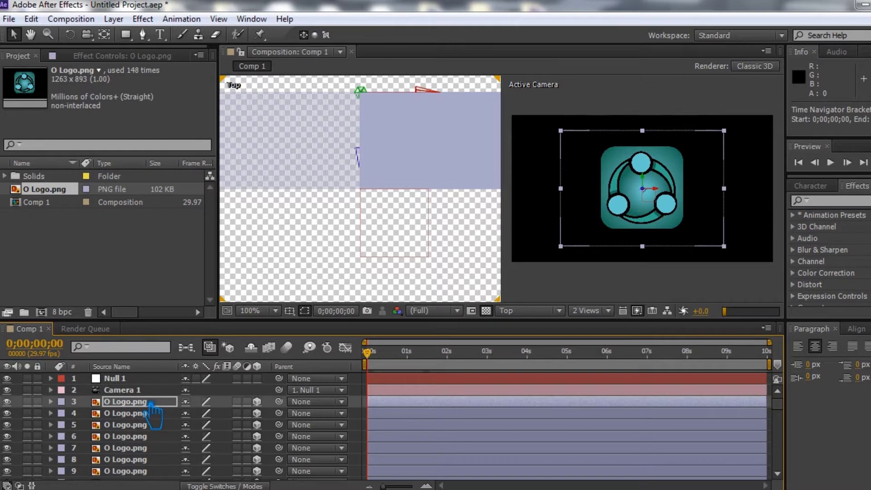
key(Delete)
- Zoom the Top view out to 25%, select Null 1 and return the composition to a single view
key(comma)
key(comma)
key(comma)
key(comma)
key(comma)
key(comma)
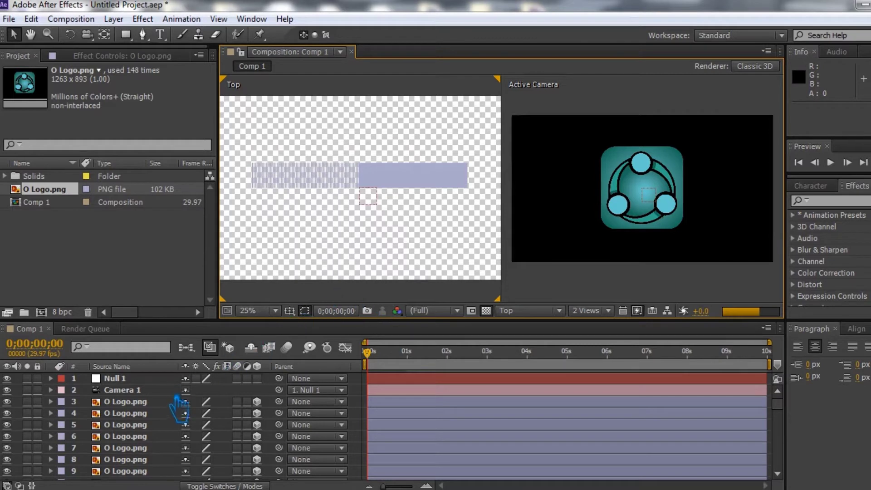
click(146, 381)
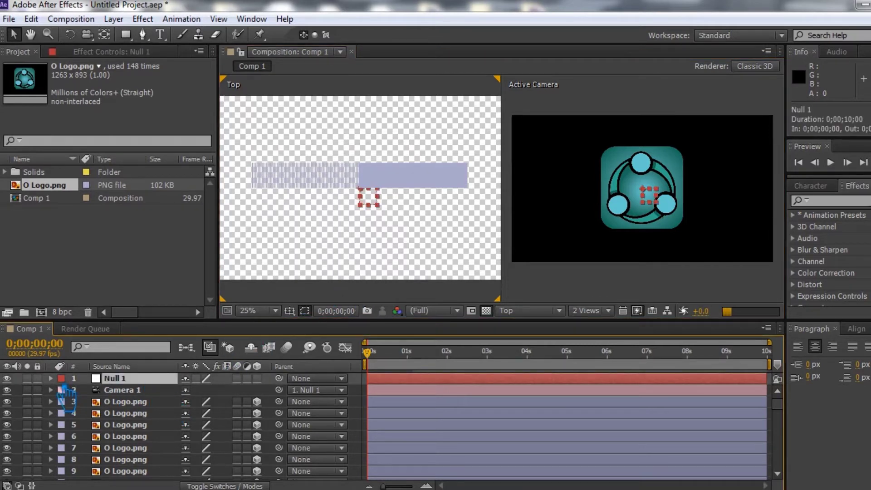
click(609, 312)
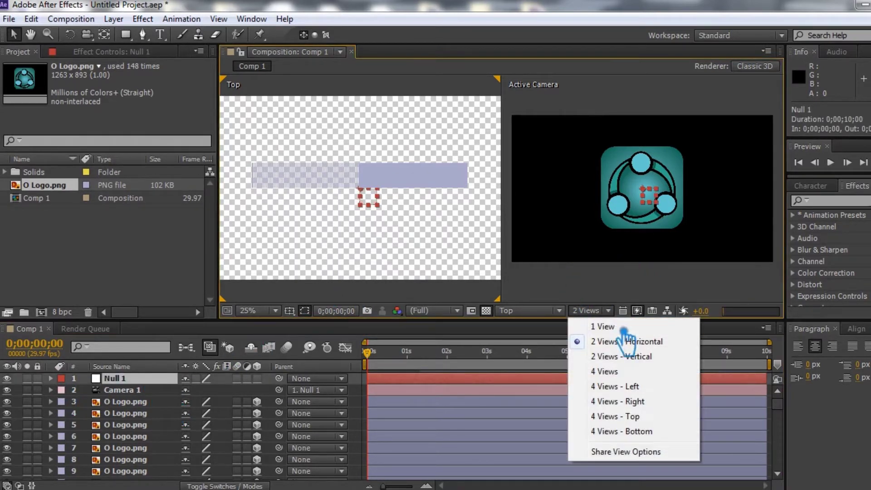
click(623, 328)
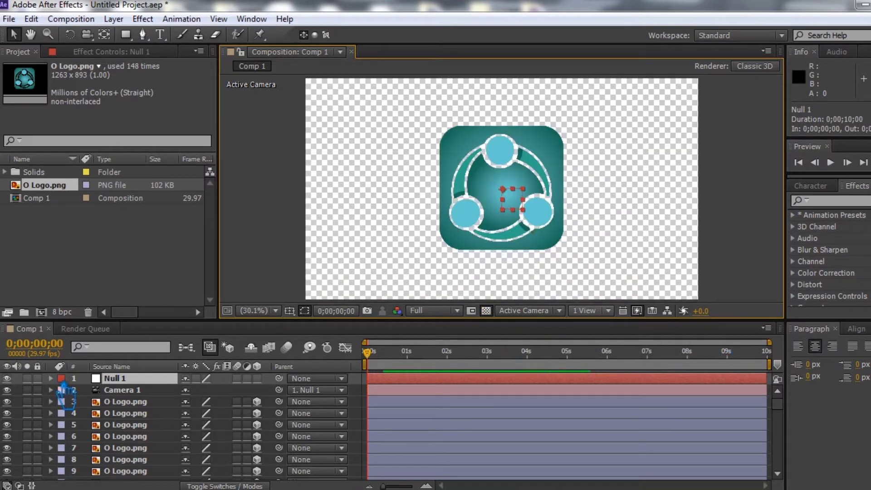
- Turn off the transparency grid and make Null 1 a 3D layer with its Transform properties expanded
click(51, 378)
click(63, 390)
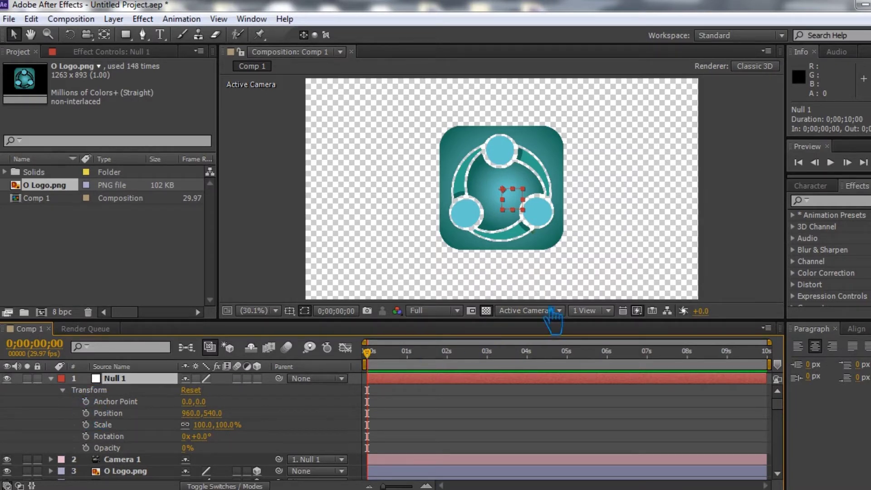
click(486, 311)
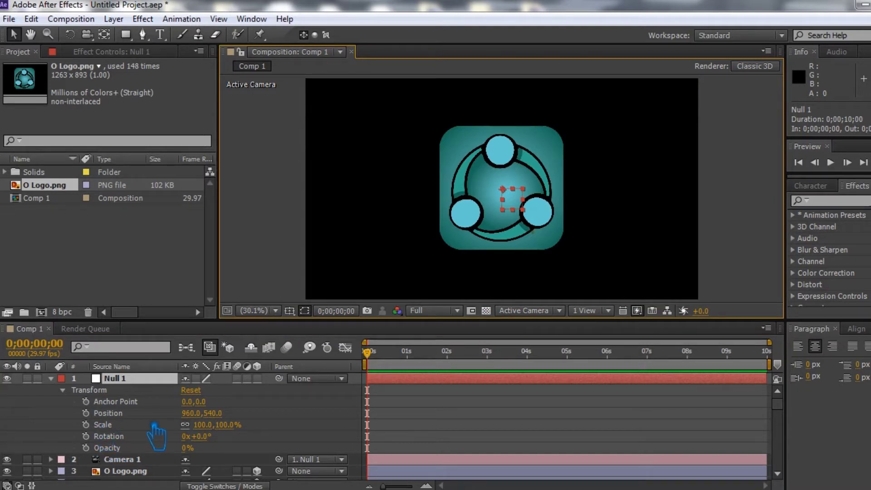
click(257, 379)
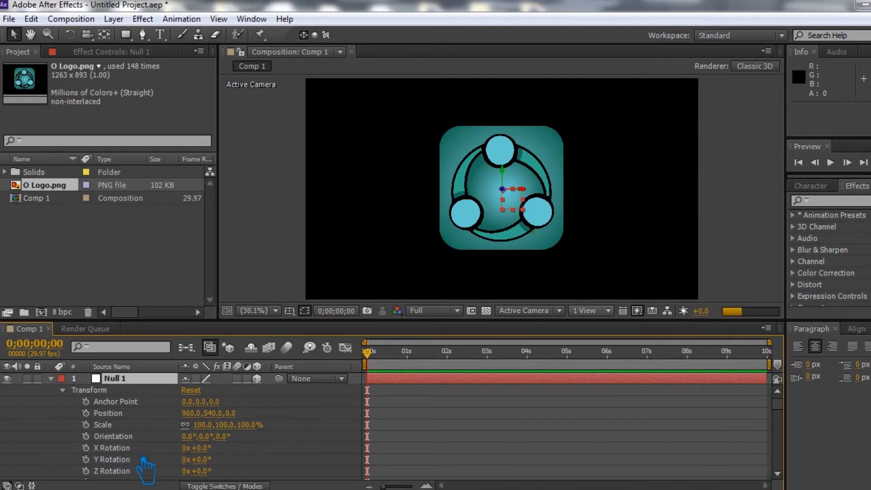
- Try rotating Null 1 to a Y Rotation of 57° to view the logo's extruded depth, and undo the change
scroll(136, 454, down, 1)
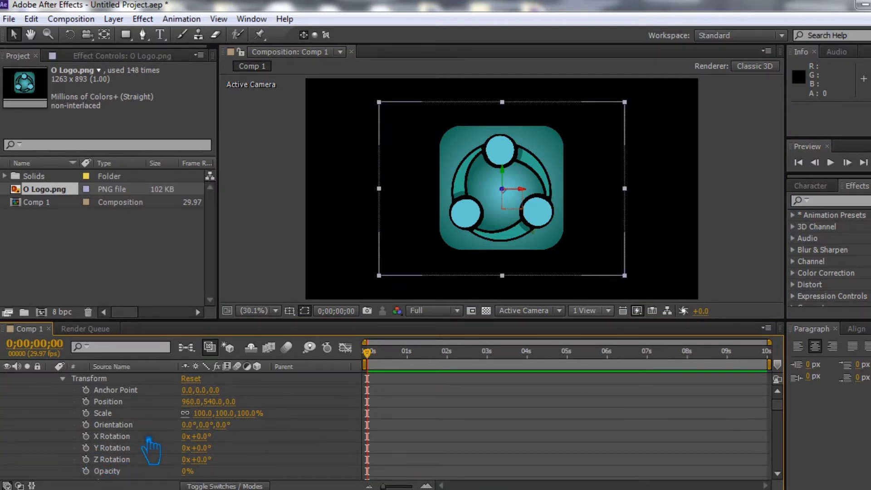
drag(218, 454, 258, 460)
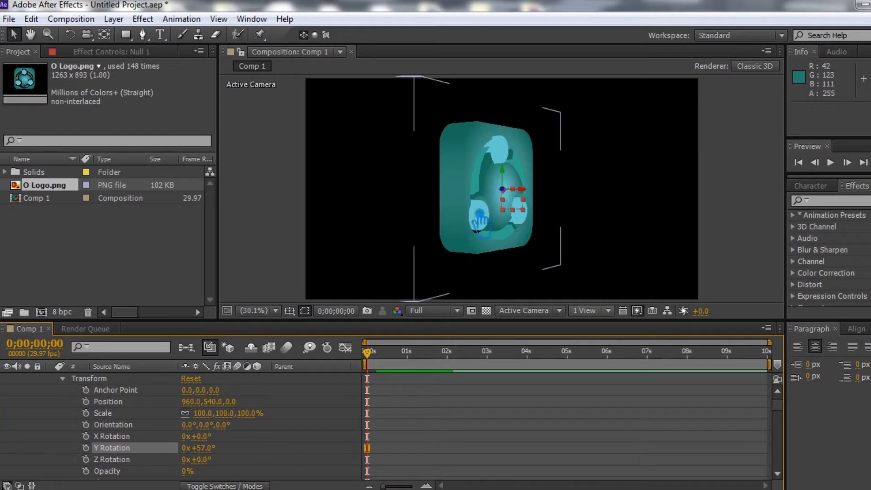
click(214, 455)
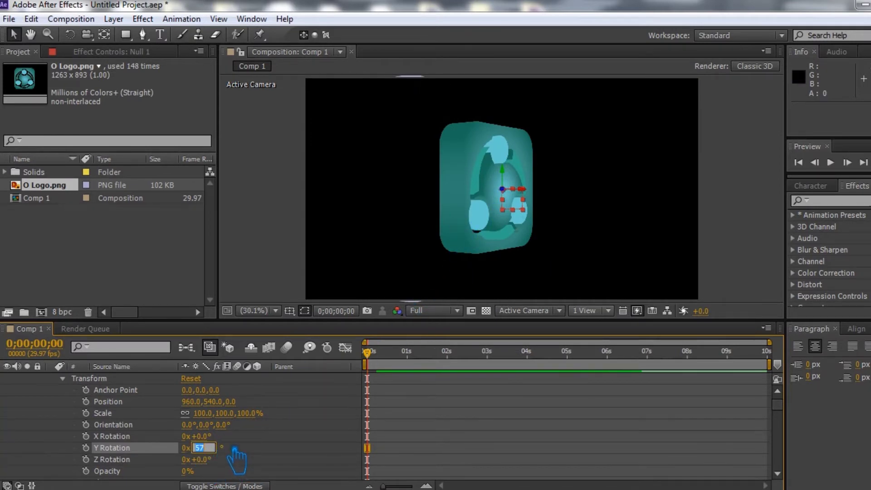
key(Return)
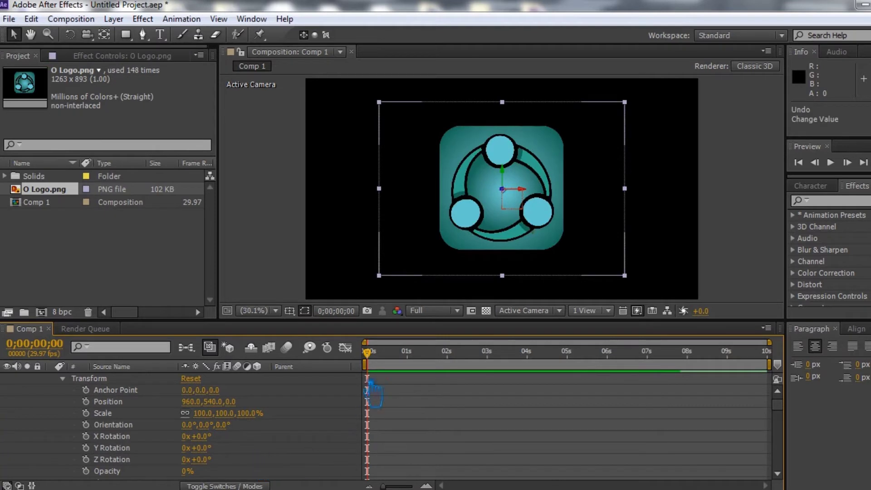
- Keyframe Null 1's Y Rotation at 0 seconds and, at 0;00;05;00, open its rotation value for editing
click(86, 448)
drag(381, 363, 580, 378)
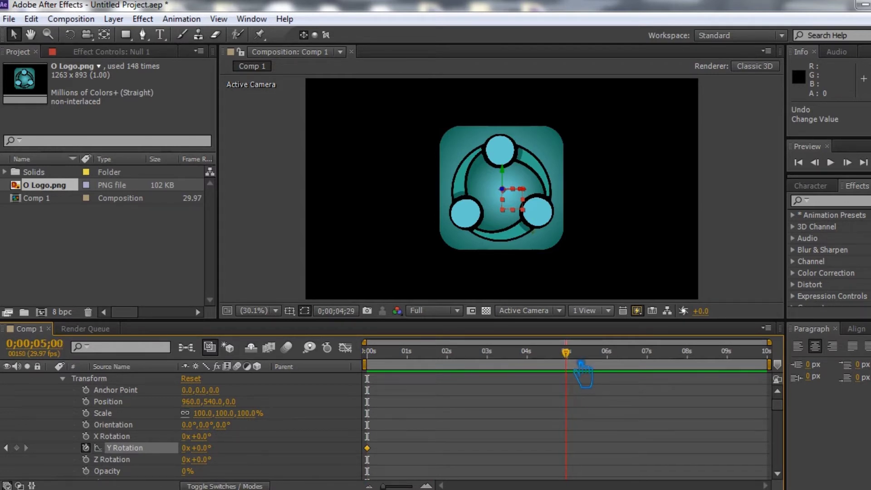
drag(582, 362, 581, 364)
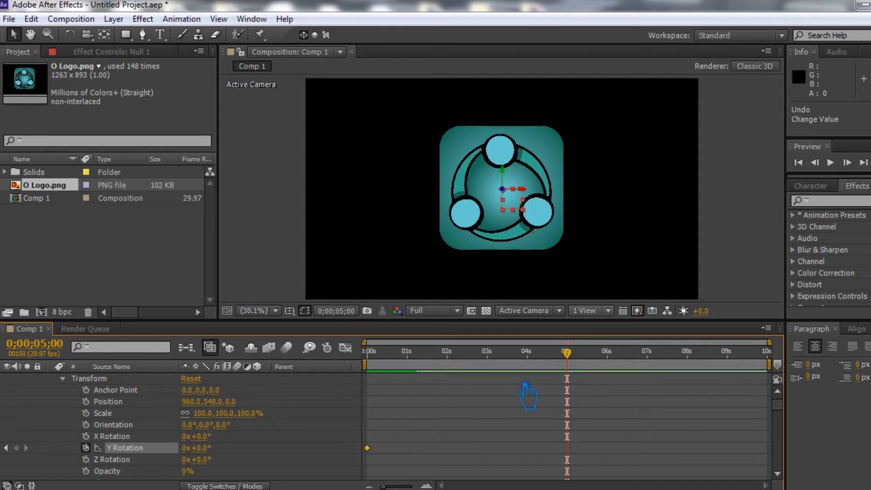
click(198, 447)
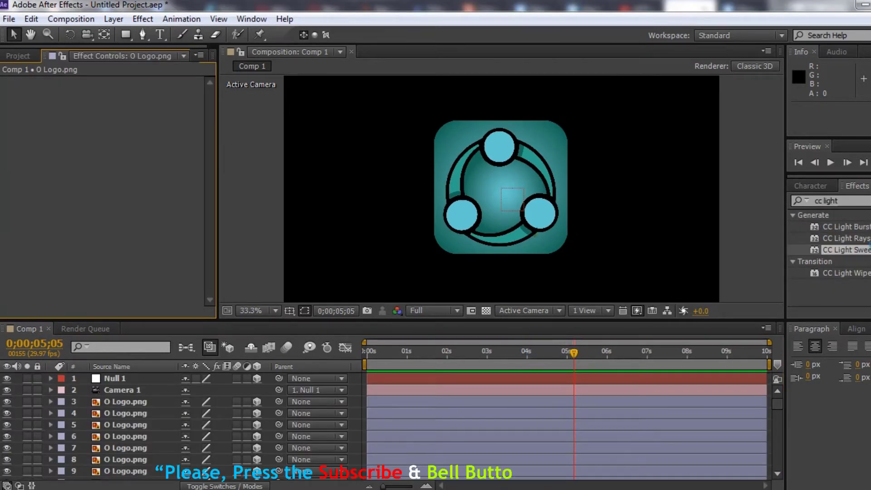
- Apply CC Light Sweep to the front O Logo.png layer and set its Direction to 45°
drag(866, 260, 545, 190)
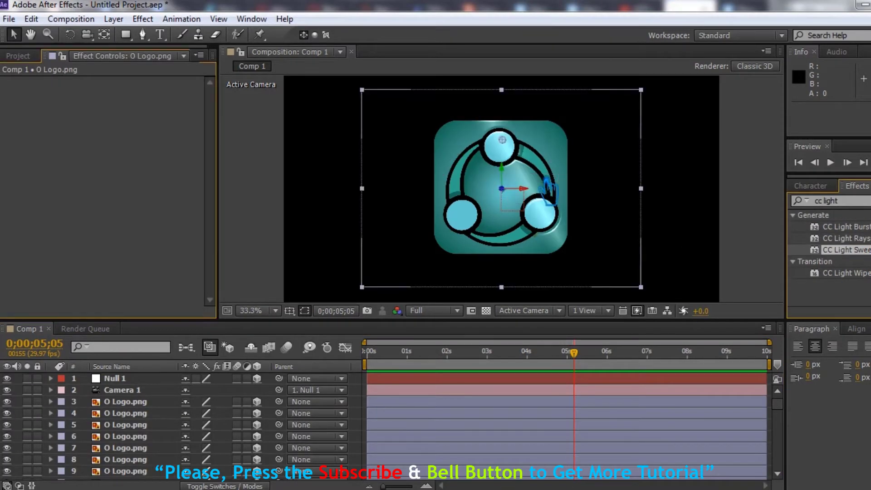
click(140, 106)
text(45)
key(Return)
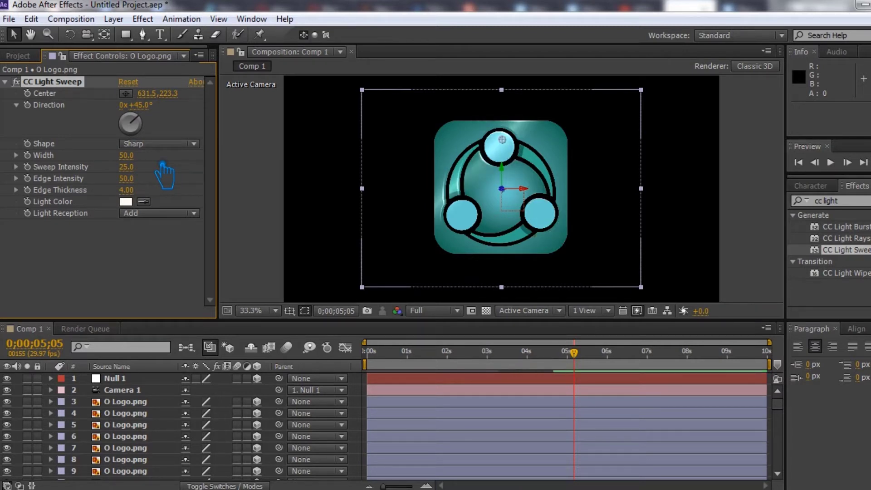
- Set the CC Light Sweep Width to 150 and its Sweep Intensity to 45
click(141, 155)
text(150)
key(Return)
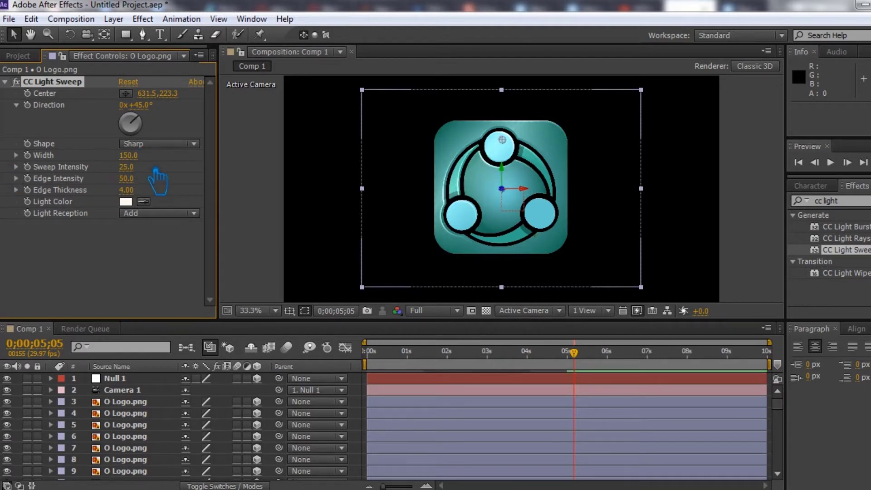
click(138, 167)
text(45)
key(Return)
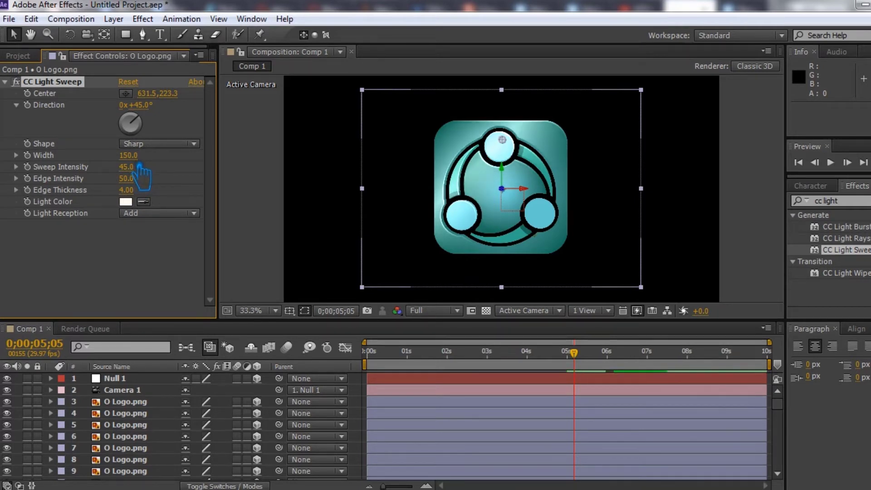
- Set the CC Light Sweep Width to 100 and its Sweep Intensity to 35
click(131, 156)
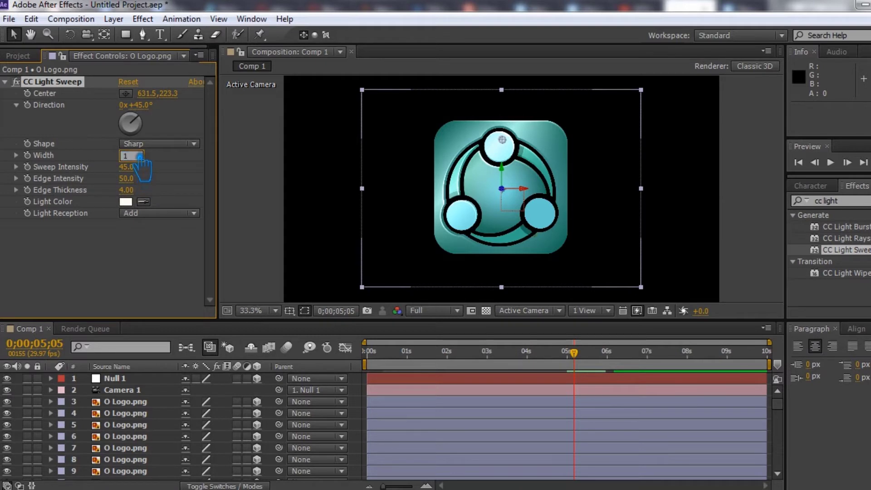
key(Return)
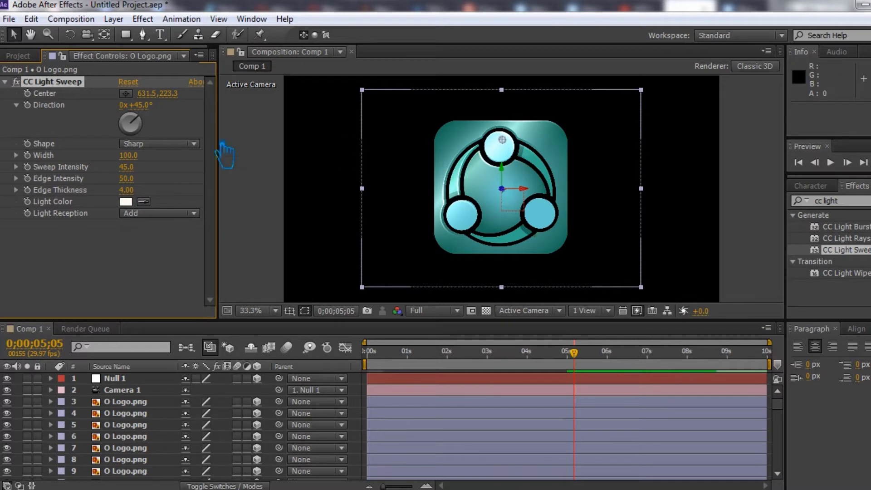
click(136, 167)
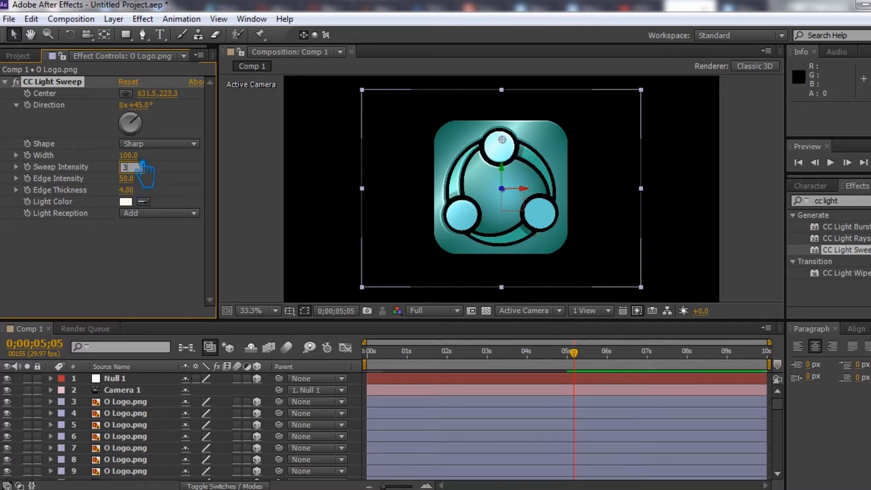
text(35)
key(Return)
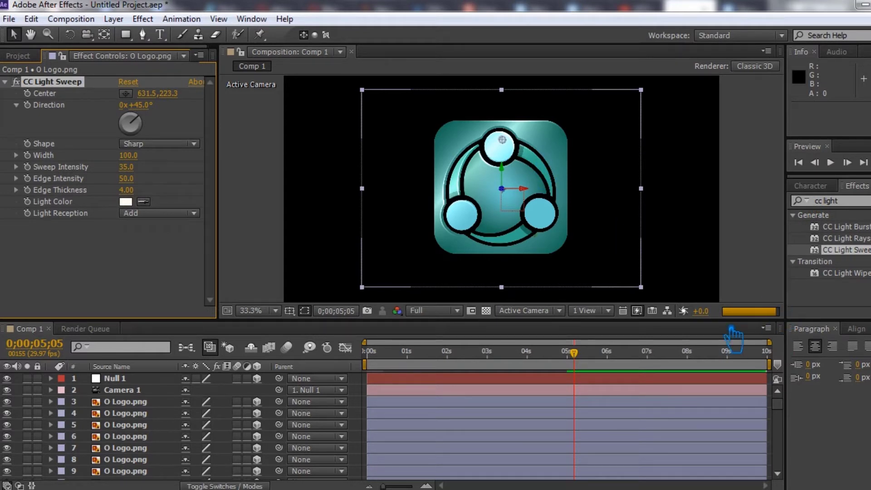
- Animate the CC Light Sweep Center from 83.7,63.2 beyond the logo's upper-left corner at 0;00;05;05 to 1231.6,814.2 at 0;00;08;00
drag(502, 139, 394, 111)
drag(586, 363, 700, 368)
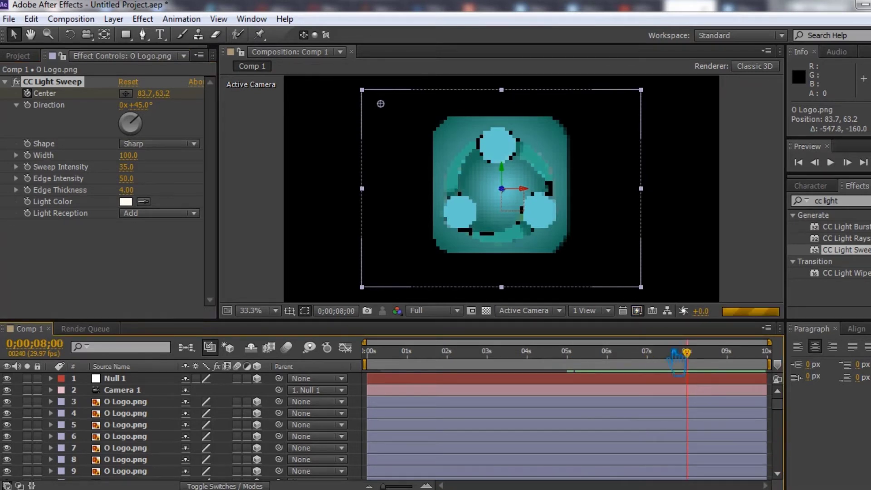
drag(381, 104, 616, 263)
drag(638, 278, 659, 275)
- Save the project and start a RAM preview of the composition
key(ctrl+s)
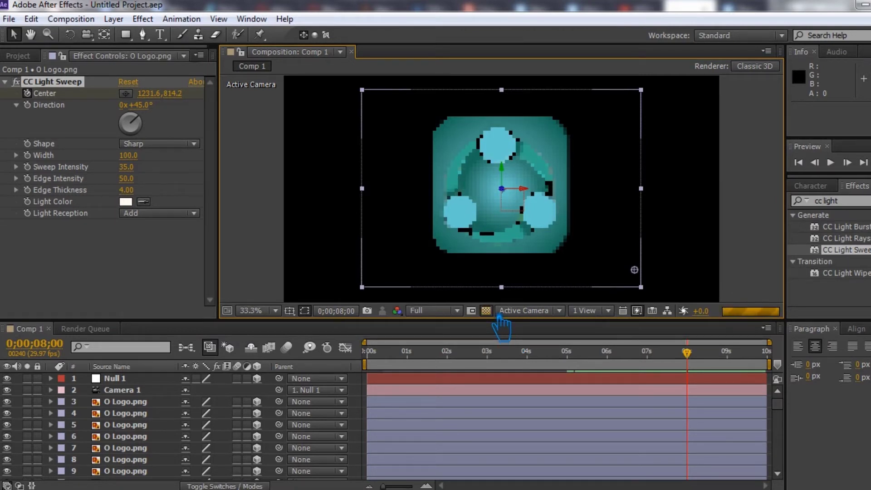
click(774, 247)
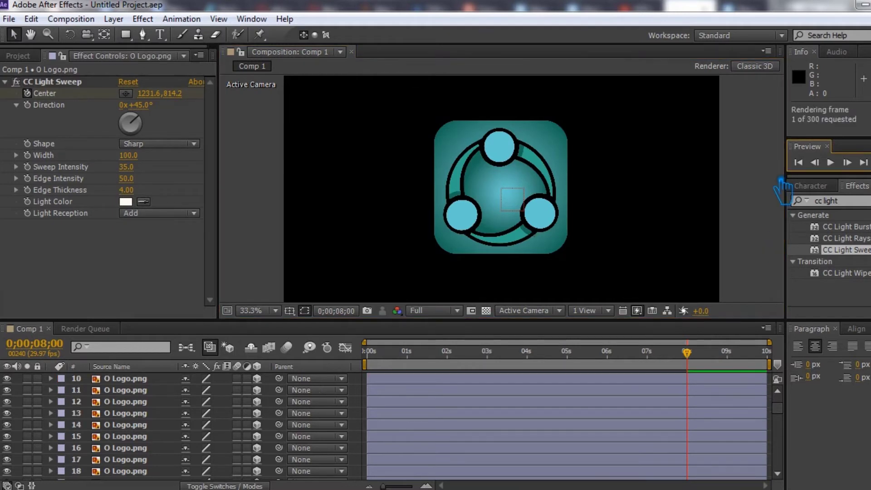